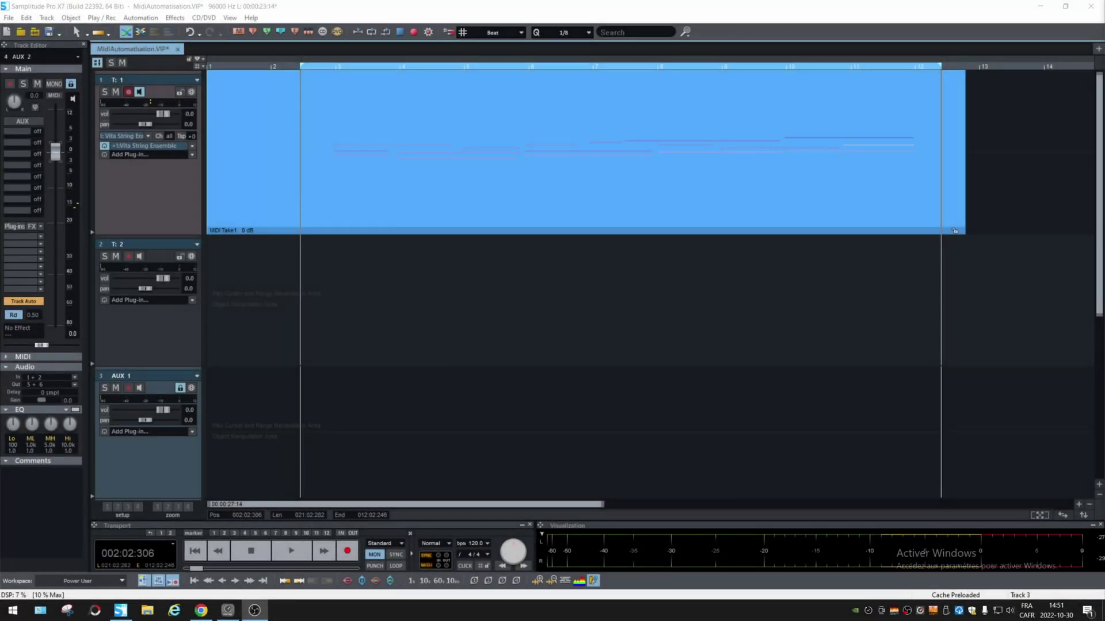
# Step: View the string ensemble instrument window, close it, and play back the string take
pyautogui.click(141, 146)
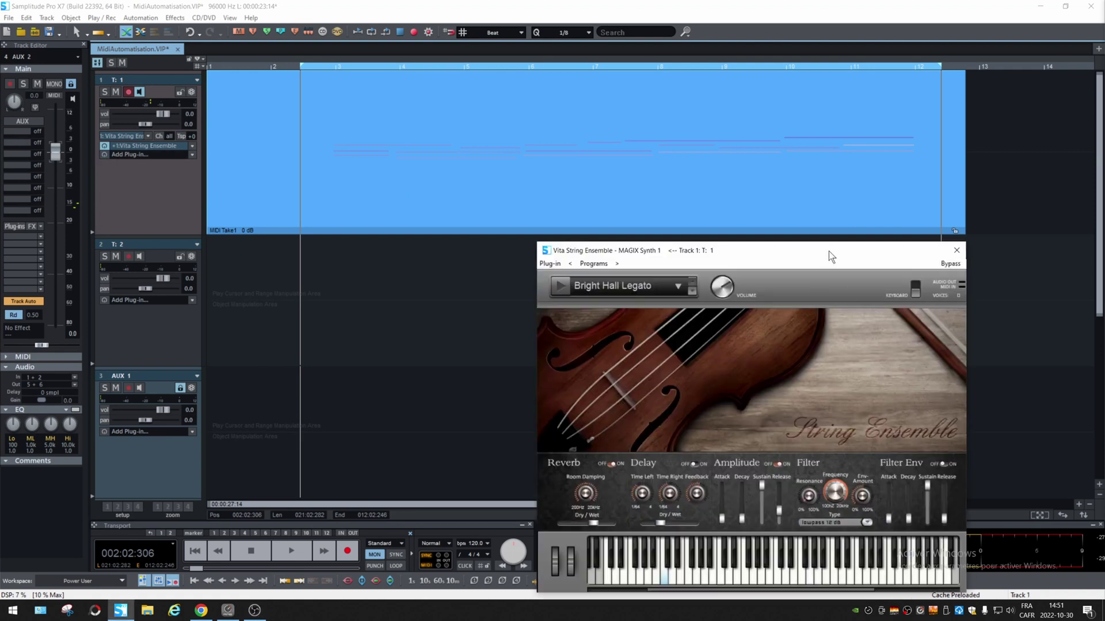
pyautogui.moveTo(829, 251); pyautogui.dragTo(820, 214)
pyautogui.click(947, 214)
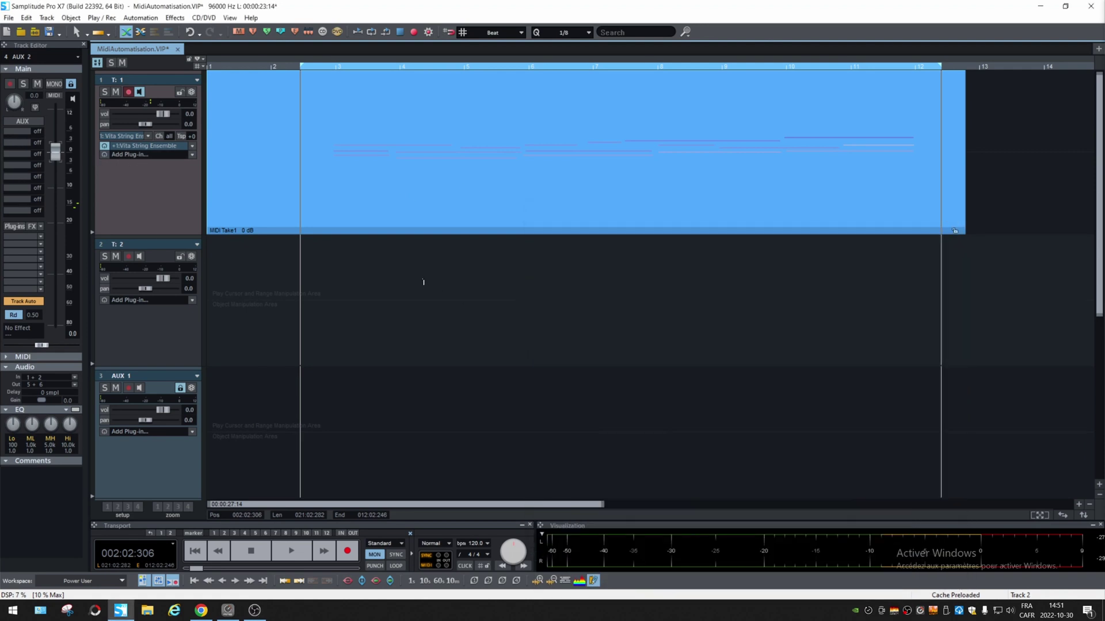
pyautogui.press('space')
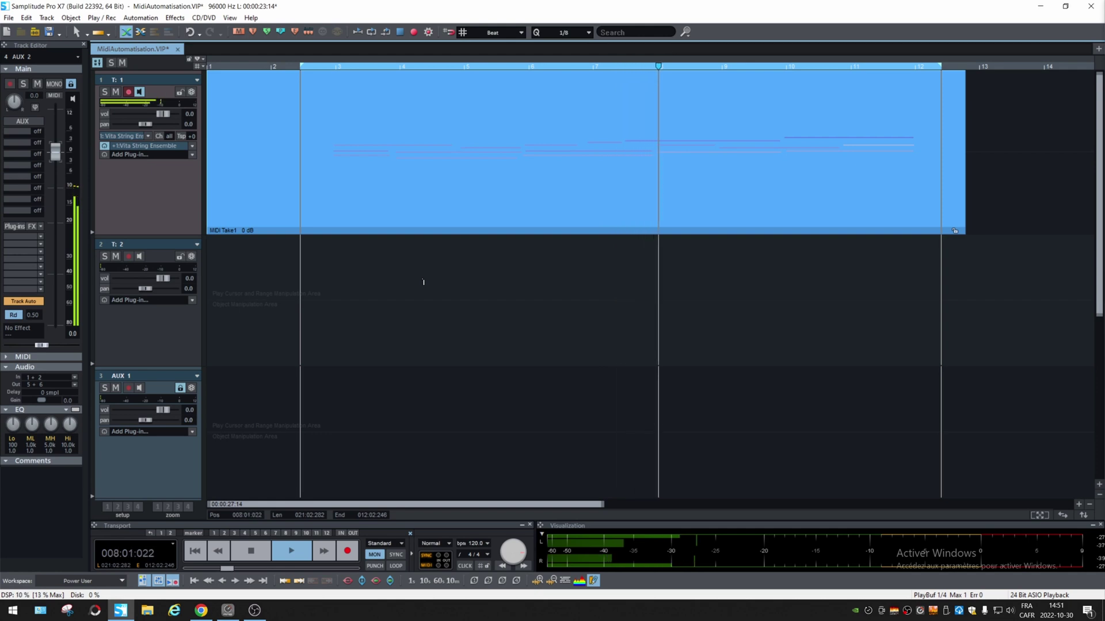
pyautogui.press('space')
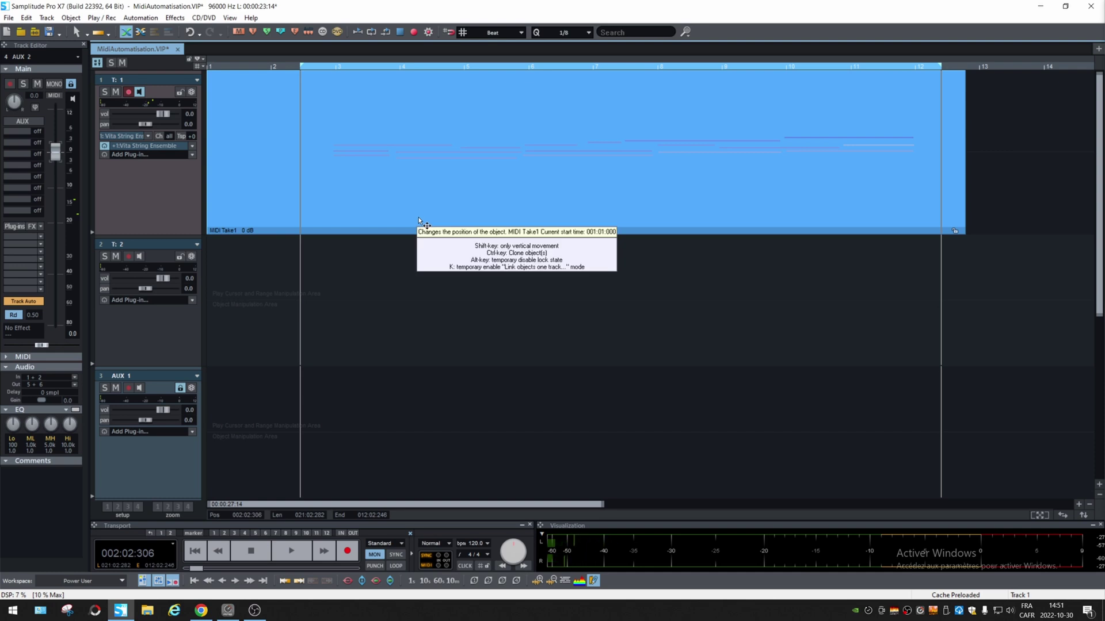
# Step: Open MIDI Take1 in a taller MIDI Editor and show its controller type list
pyautogui.click(454, 205)
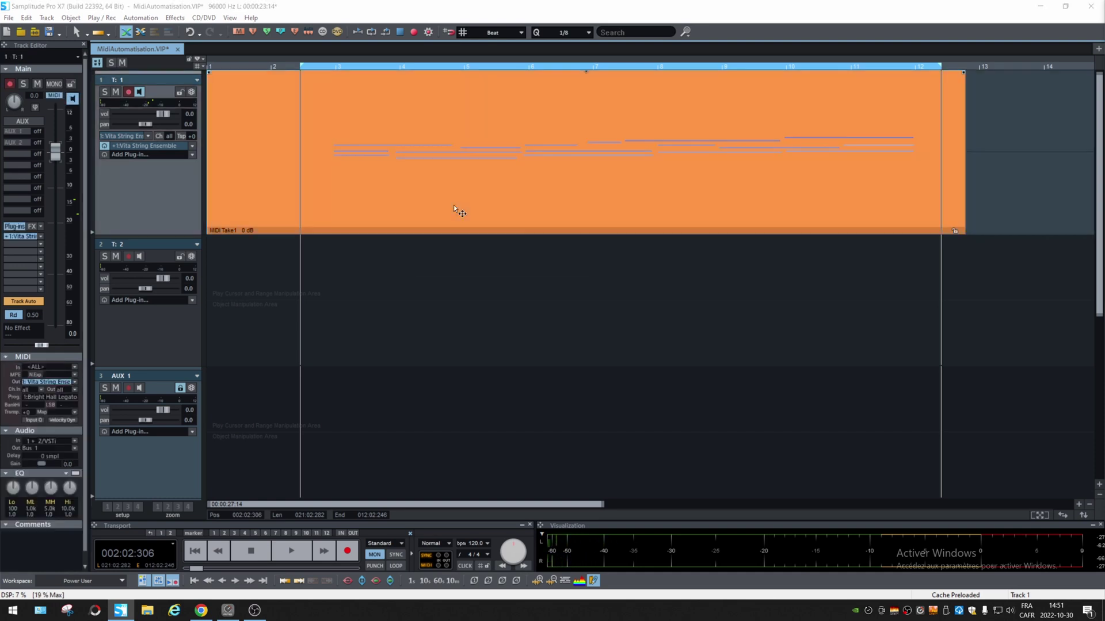
pyautogui.doubleClick(454, 205)
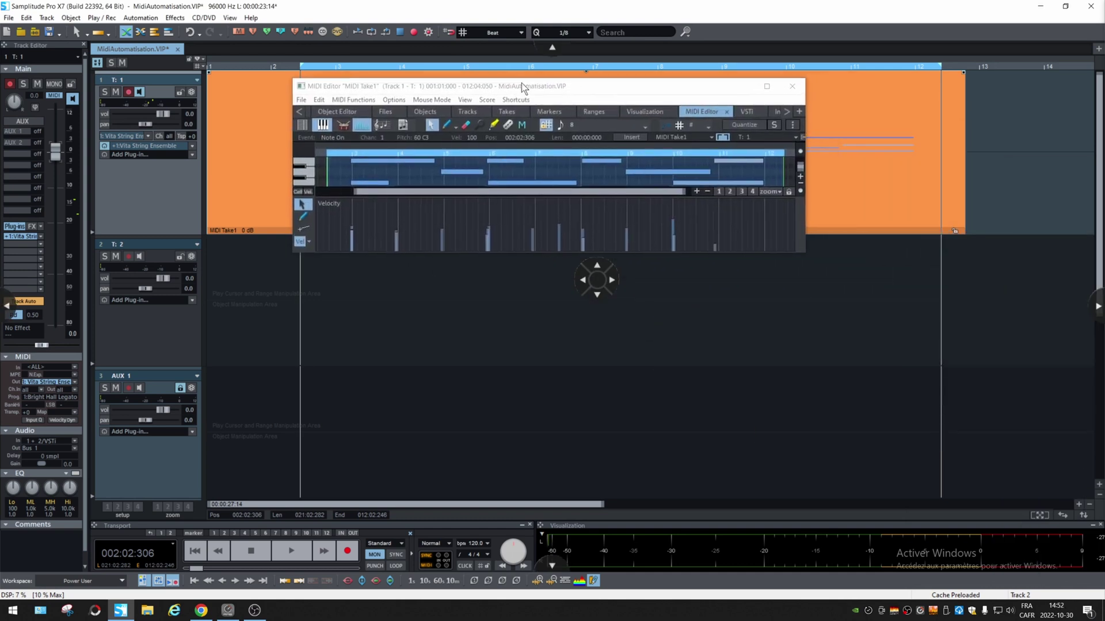
pyautogui.moveTo(649, 262); pyautogui.dragTo(625, 438)
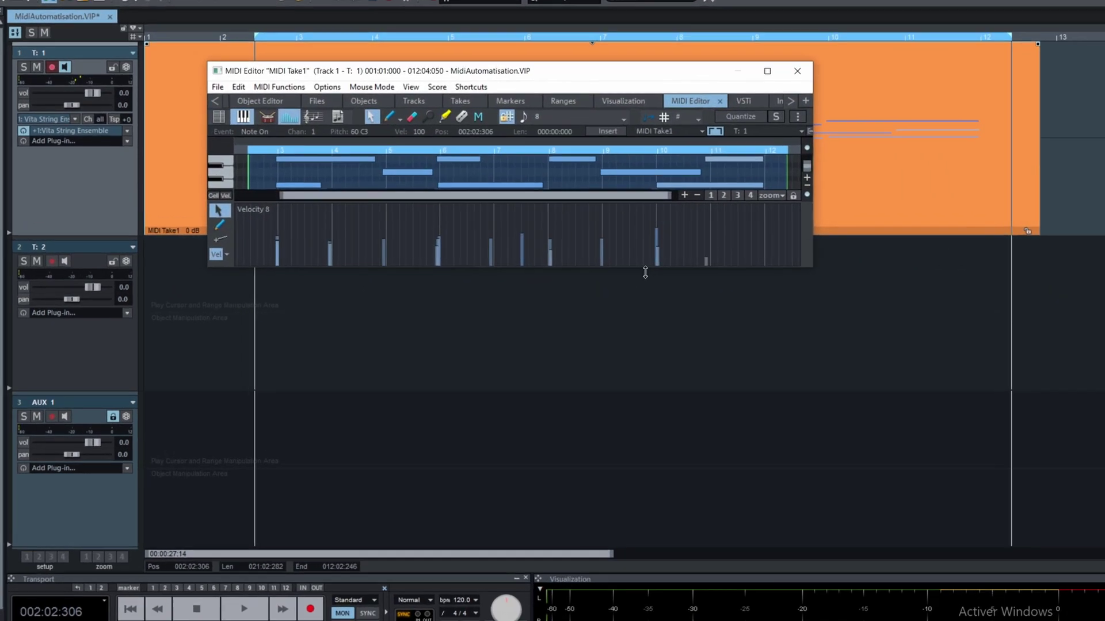
pyautogui.moveTo(665, 564); pyautogui.dragTo(665, 572)
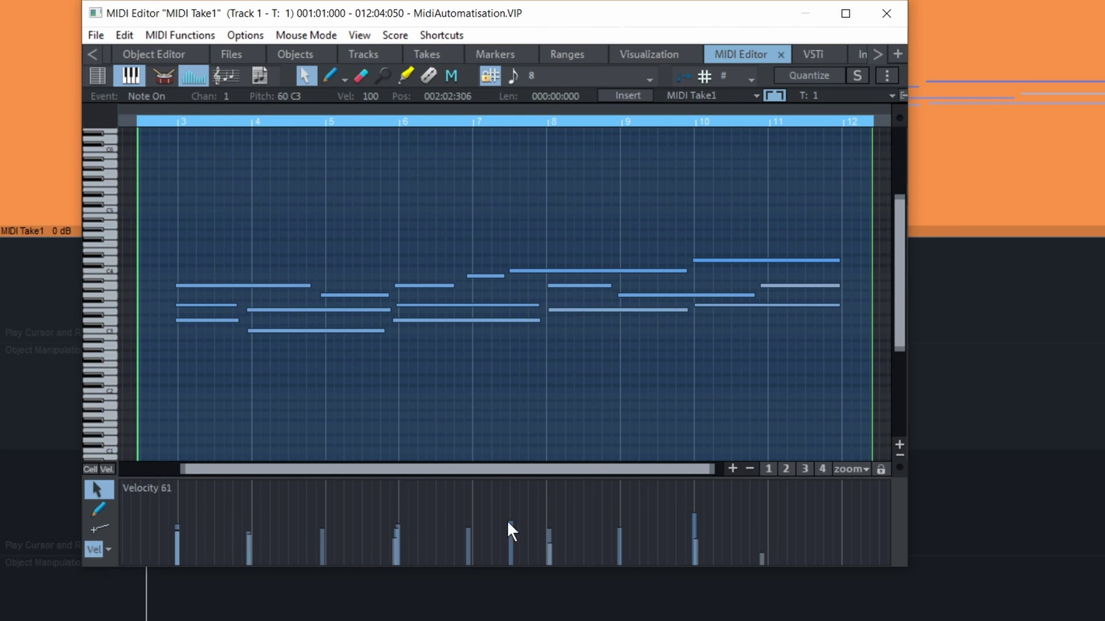
pyautogui.click(110, 550)
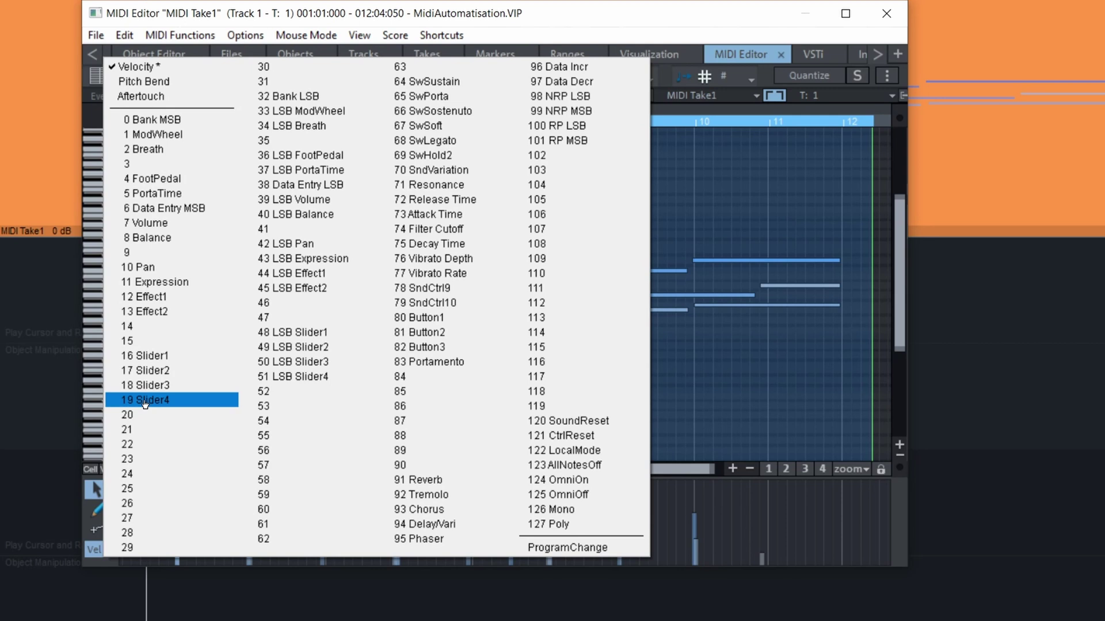
# Step: Show 1 ModWheel in the controller lane and pencil in a swelling curve across the take
pyautogui.click(187, 143)
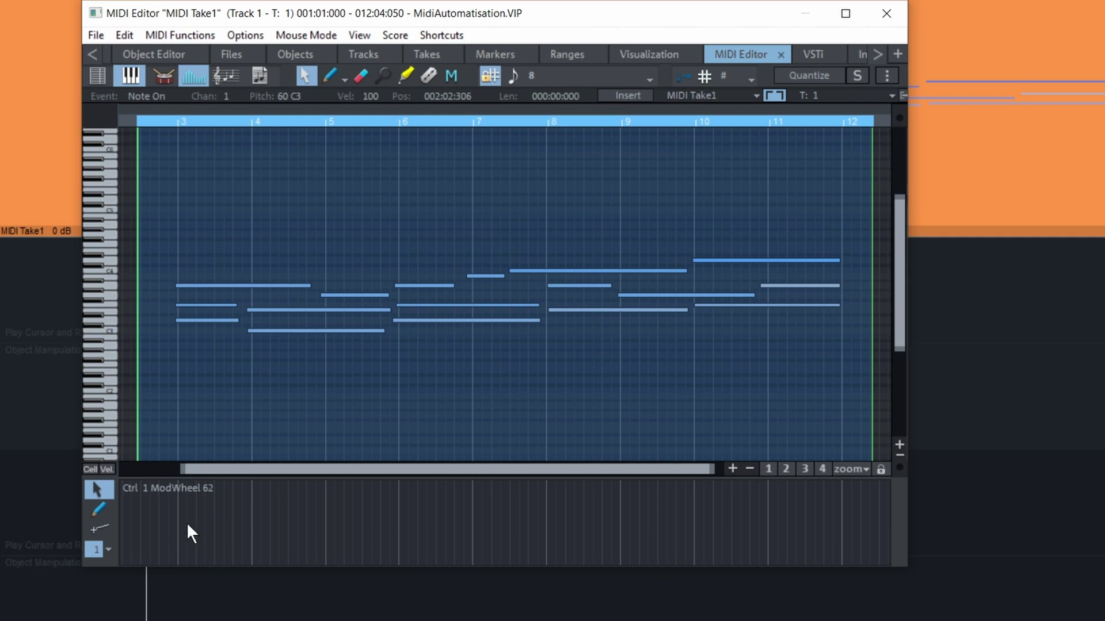
pyautogui.click(95, 516)
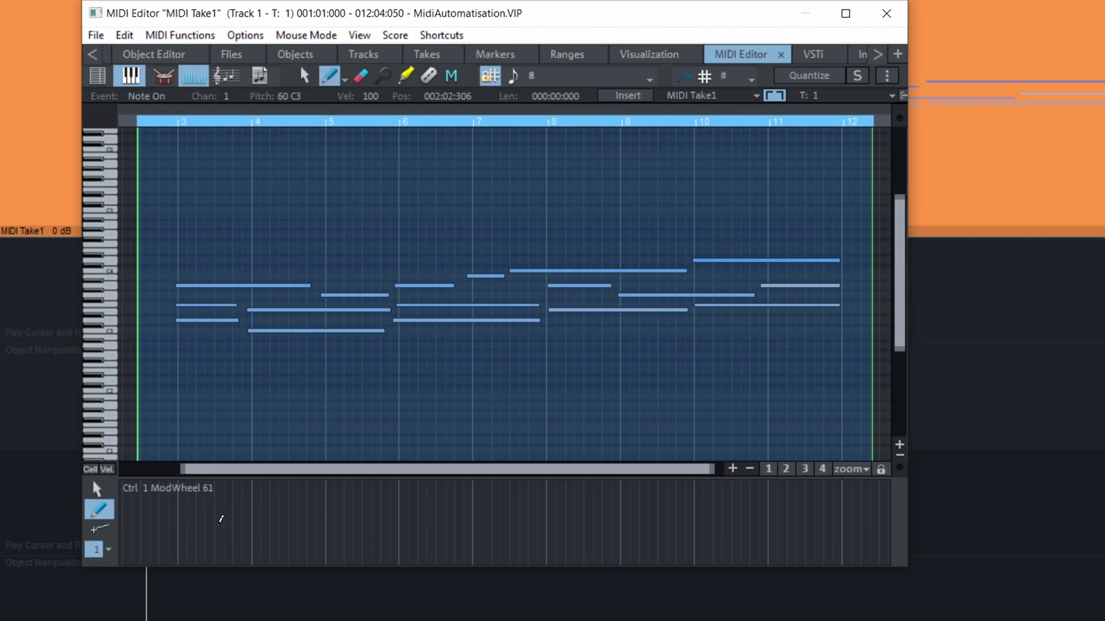
pyautogui.moveTo(220, 521)
pyautogui.mouseDown()
pyautogui.moveTo(236, 496)
pyautogui.moveTo(258, 488)
pyautogui.moveTo(337, 546)
pyautogui.moveTo(425, 490)
pyautogui.moveTo(463, 487)
pyautogui.moveTo(537, 526)
pyautogui.mouseUp()
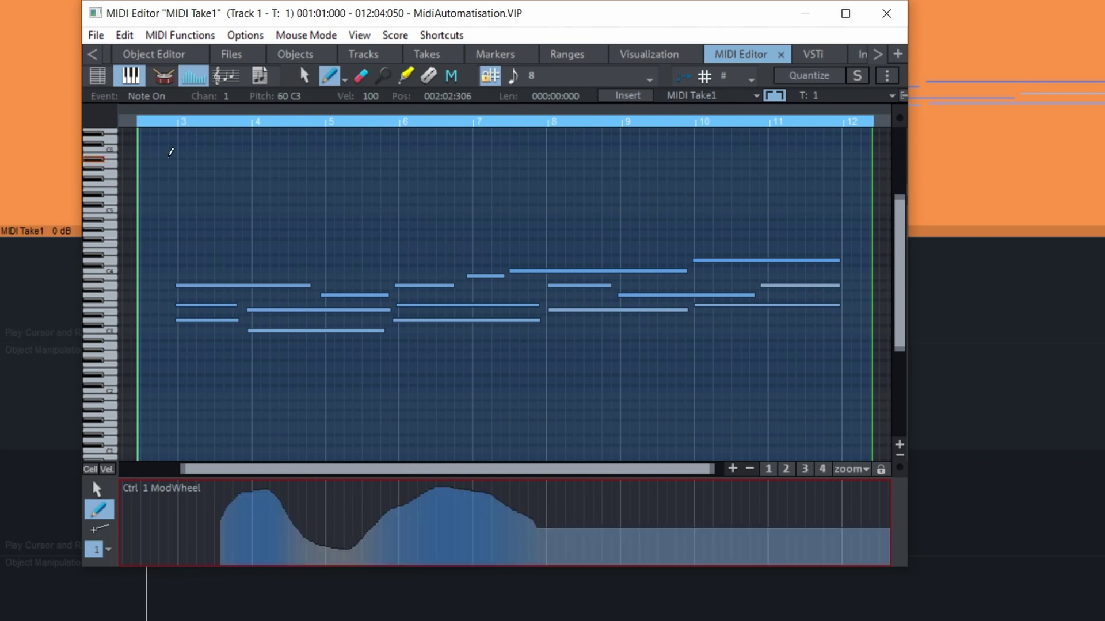
# Step: Play back the take to hear the modulation, then reopen the controller list
pyautogui.press('space')
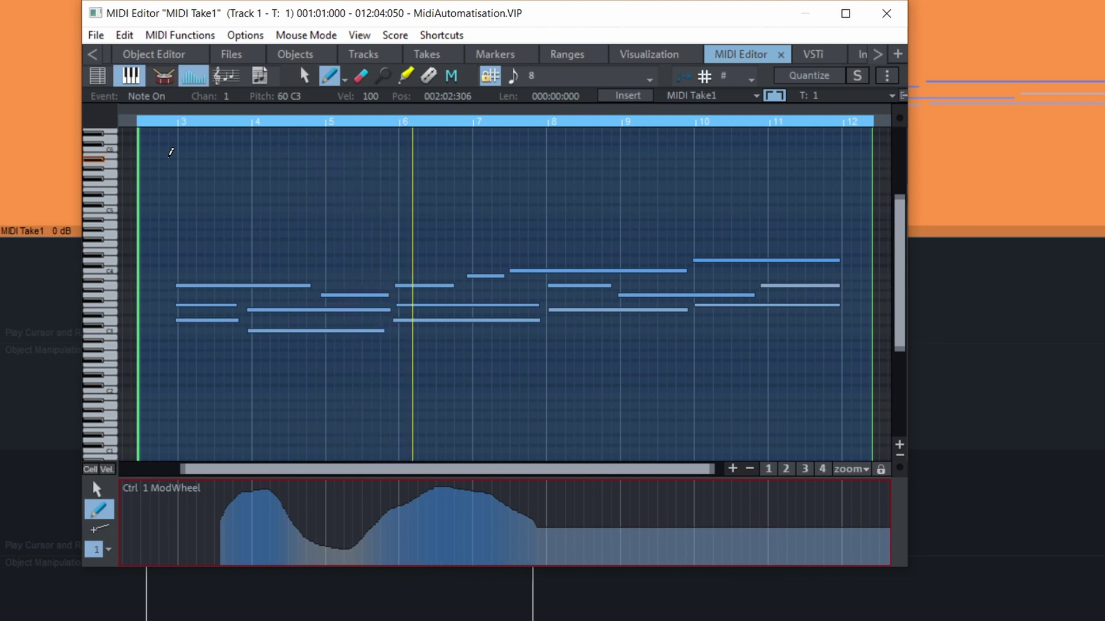
pyautogui.press('space')
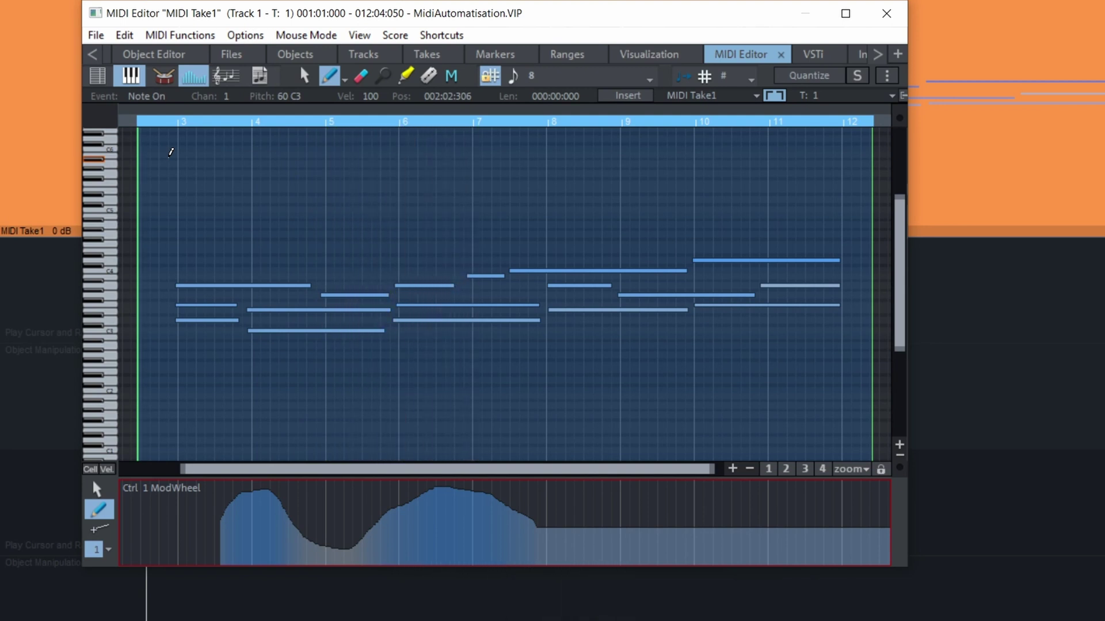
pyautogui.click(108, 550)
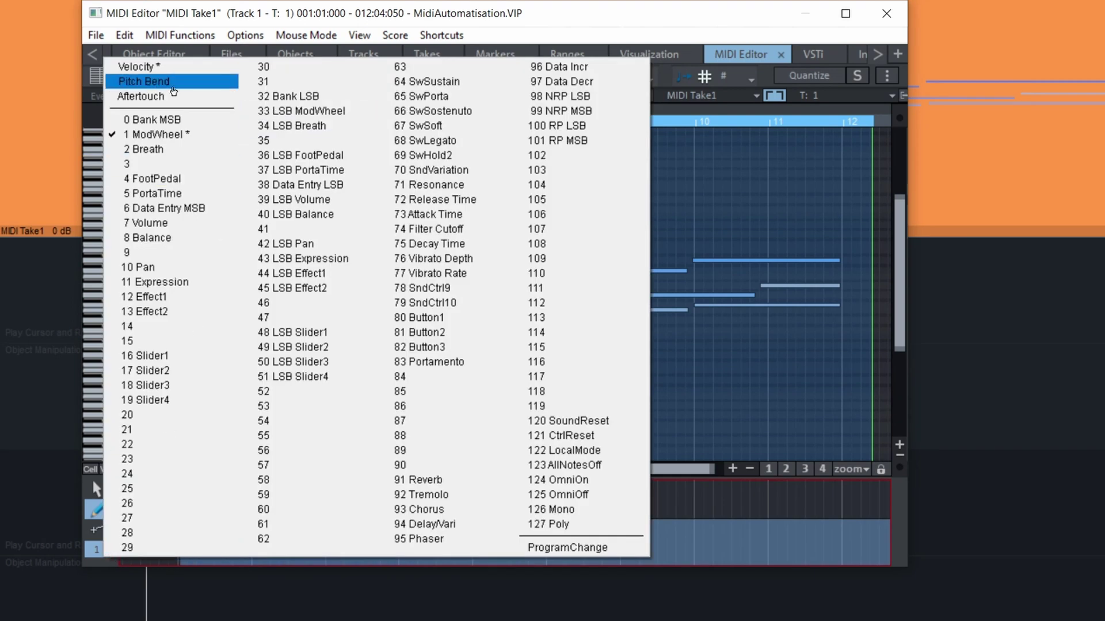
# Step: Switch the lane to Pitchbend, draw a downward dip near bar 4, and audition it
pyautogui.click(173, 87)
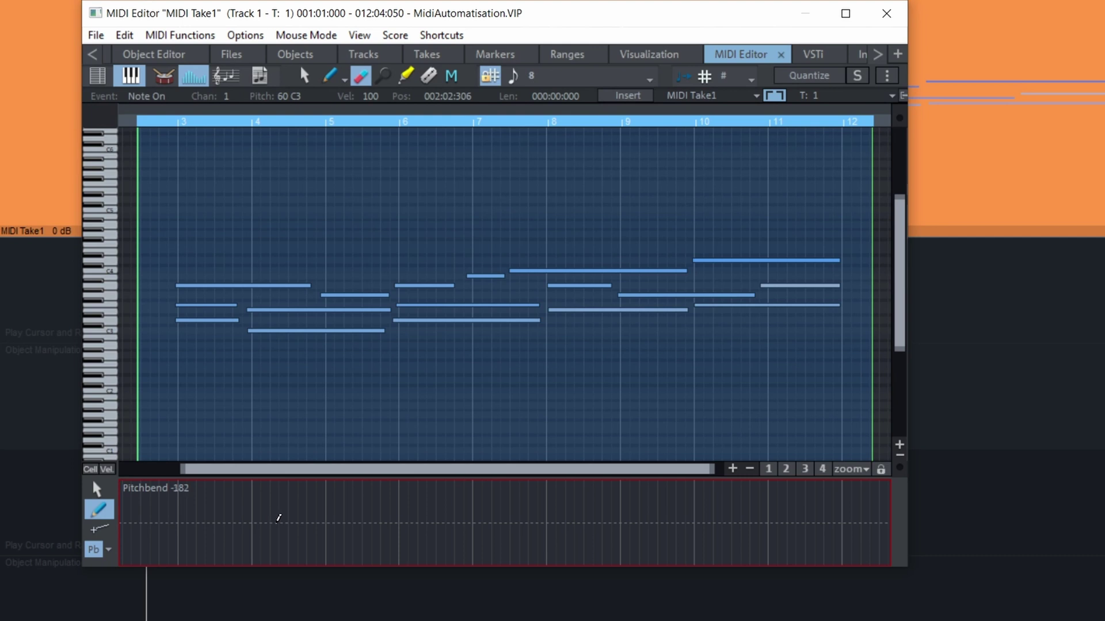
pyautogui.moveTo(279, 523)
pyautogui.mouseDown()
pyautogui.moveTo(305, 545)
pyautogui.moveTo(333, 516)
pyautogui.mouseUp()
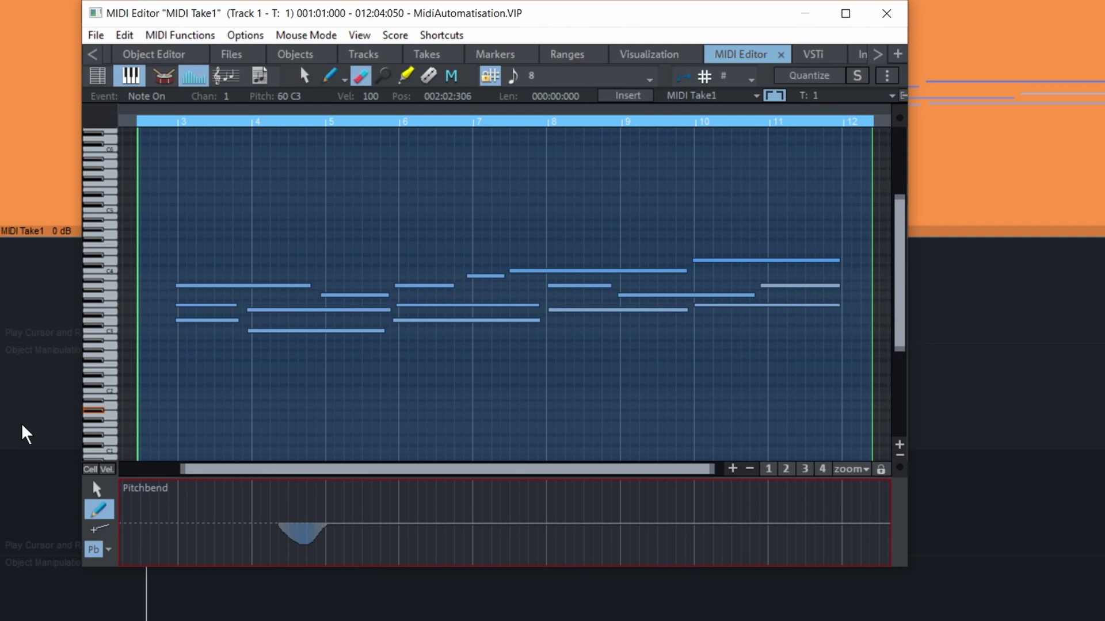
pyautogui.press('space')
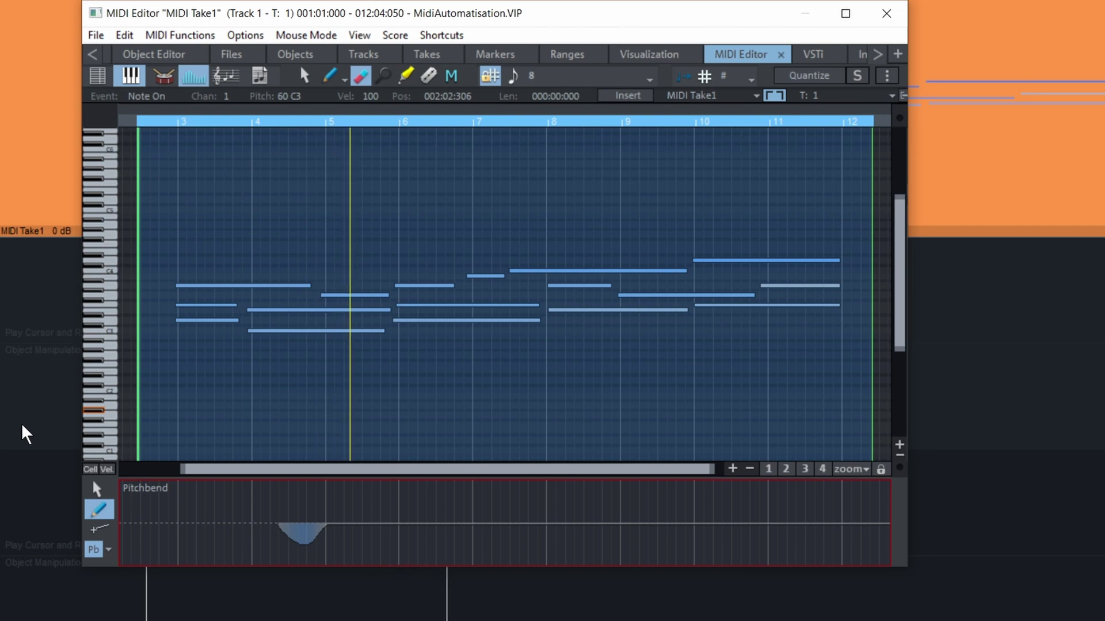
pyautogui.press('space')
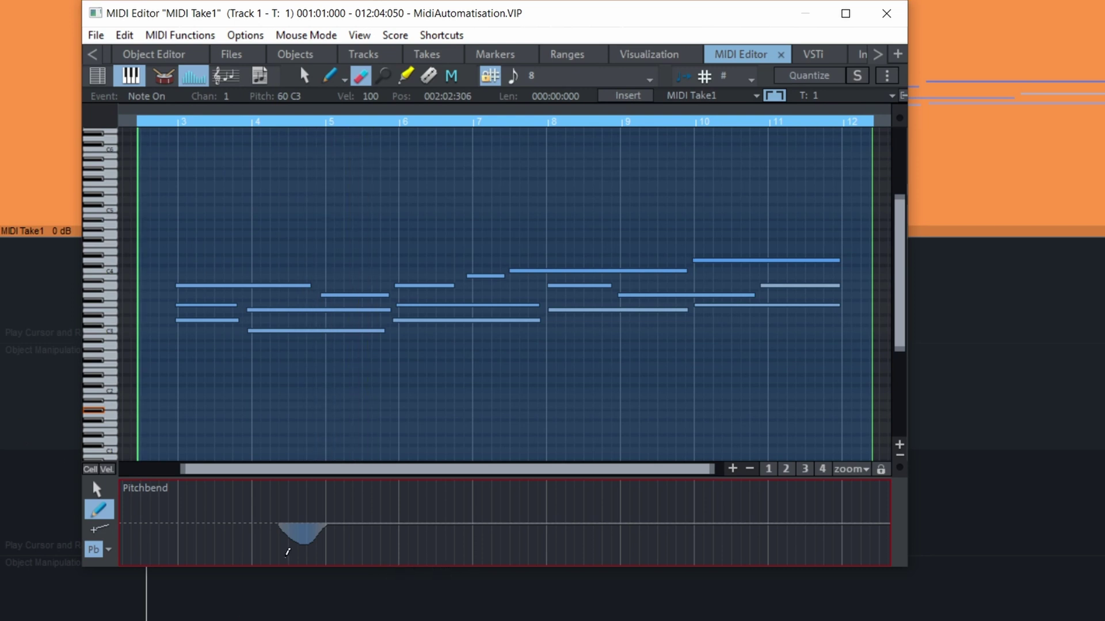
# Step: Redraw the dip down to the full -8192 bend and play it back
pyautogui.moveTo(280, 520)
pyautogui.mouseDown()
pyautogui.moveTo(298, 565)
pyautogui.moveTo(317, 564)
pyautogui.moveTo(332, 519)
pyautogui.mouseUp()
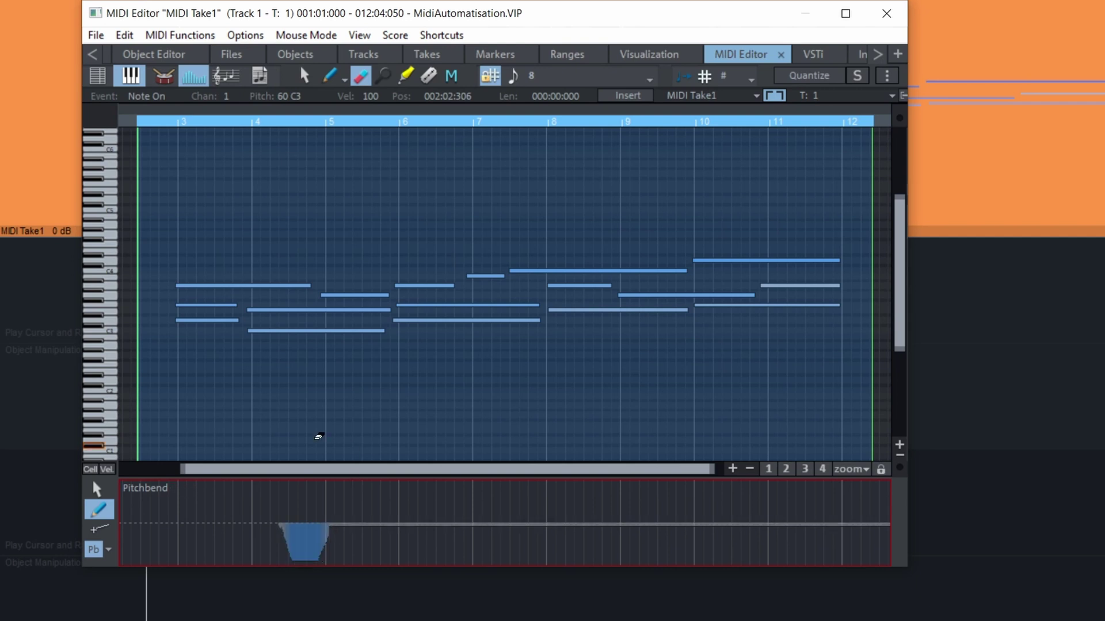
pyautogui.press('space')
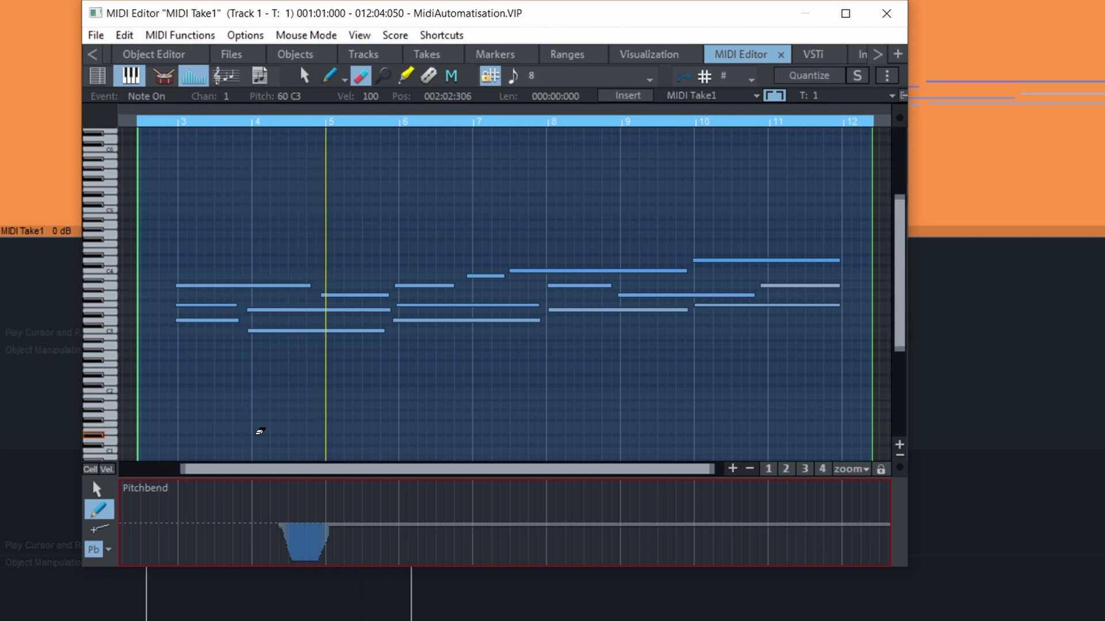
pyautogui.press('space')
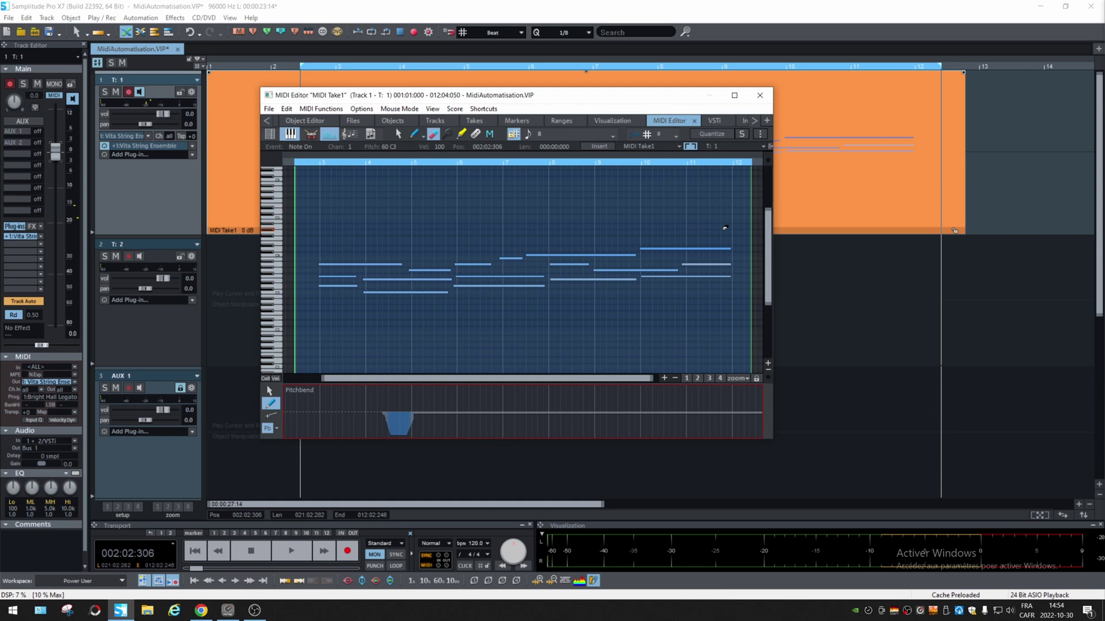
# Step: Add a MIDI Controller automation lane to track 1, then reopen MIDI Take1 in the editor
pyautogui.click(759, 95)
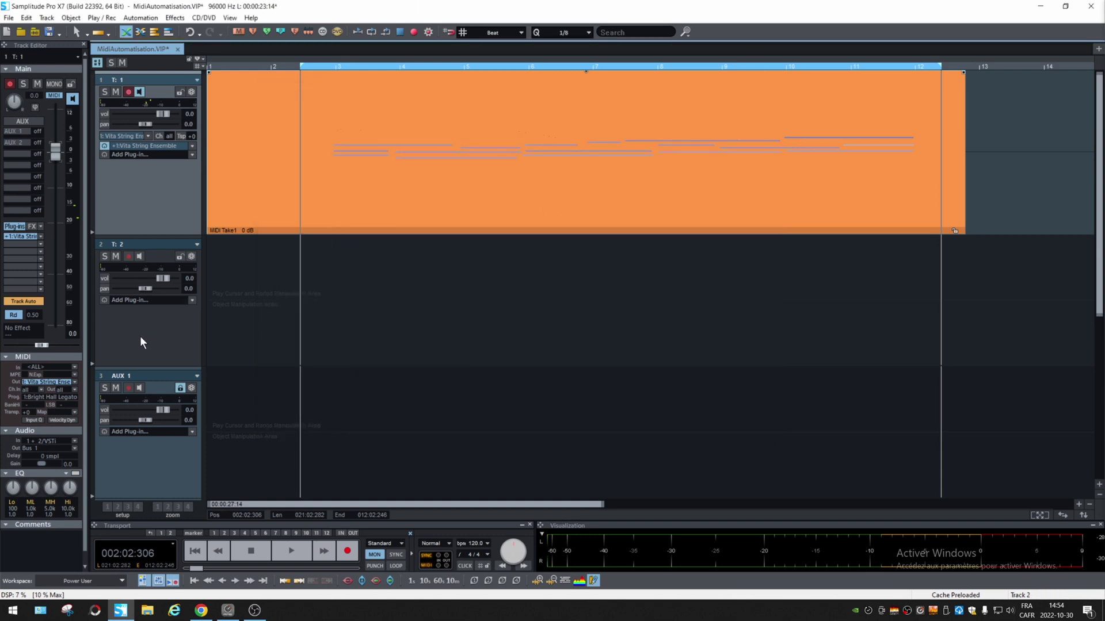
pyautogui.click(92, 233)
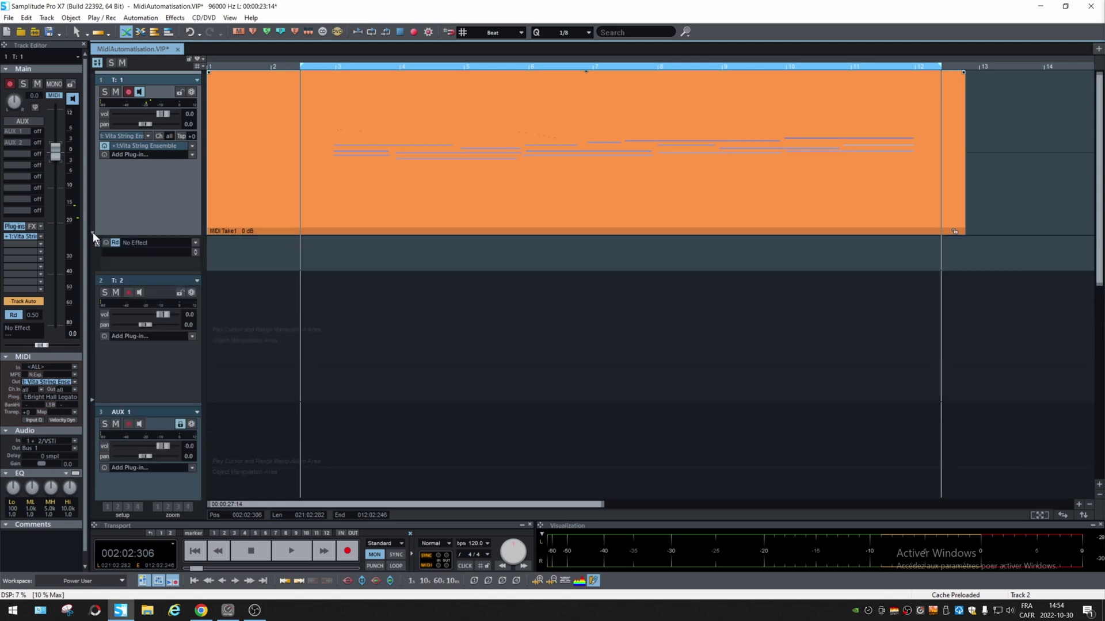
pyautogui.click(153, 244)
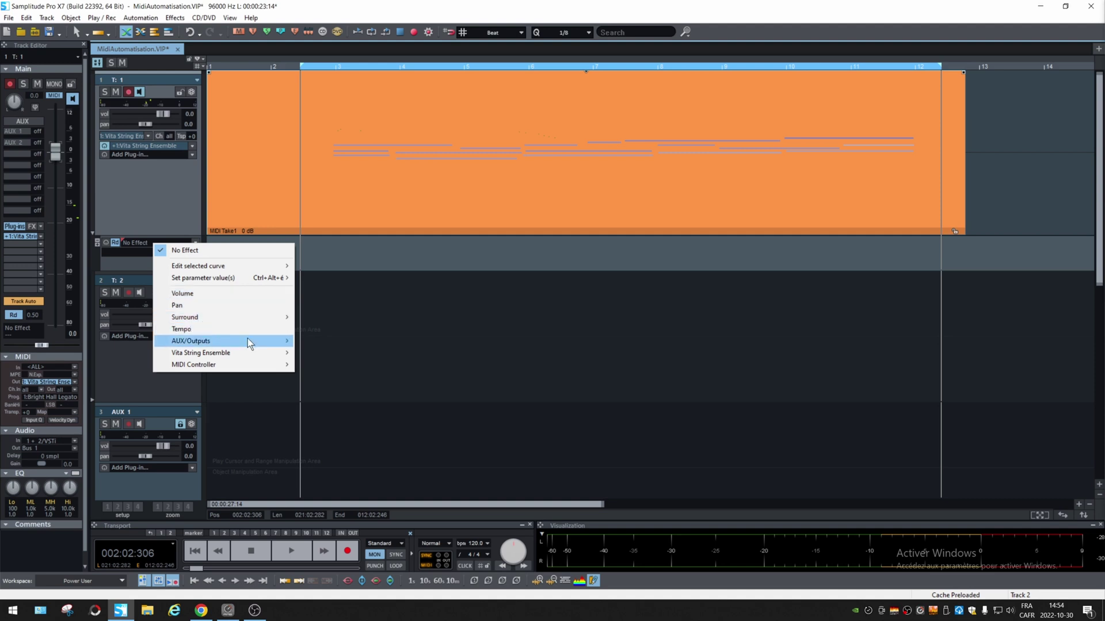
pyautogui.moveTo(247, 340)
pyautogui.moveTo(206, 353)
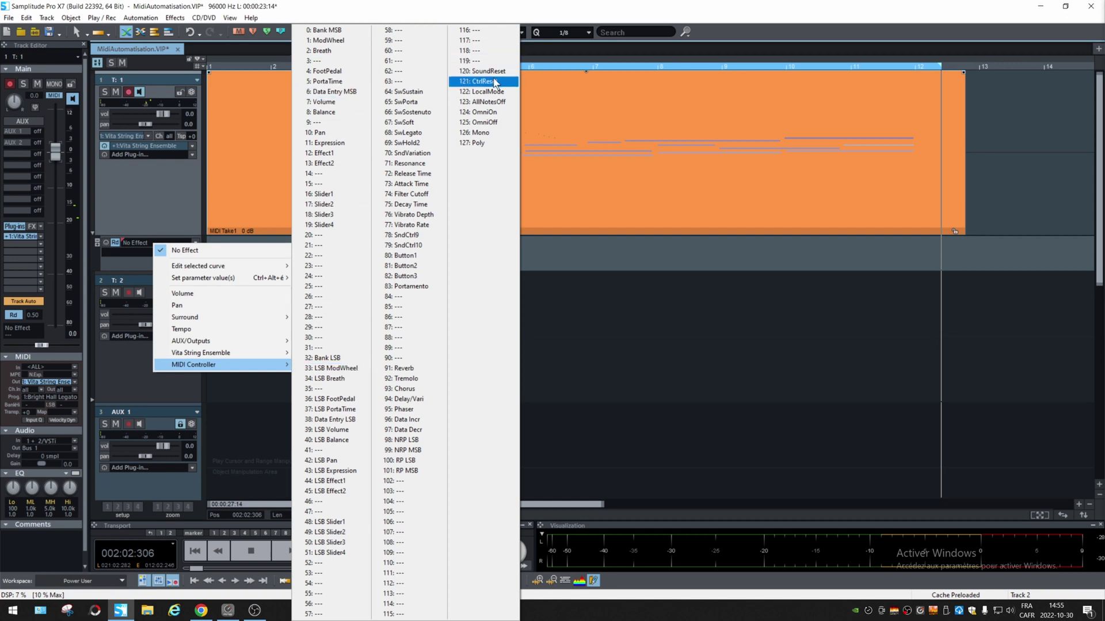
pyautogui.click(495, 160)
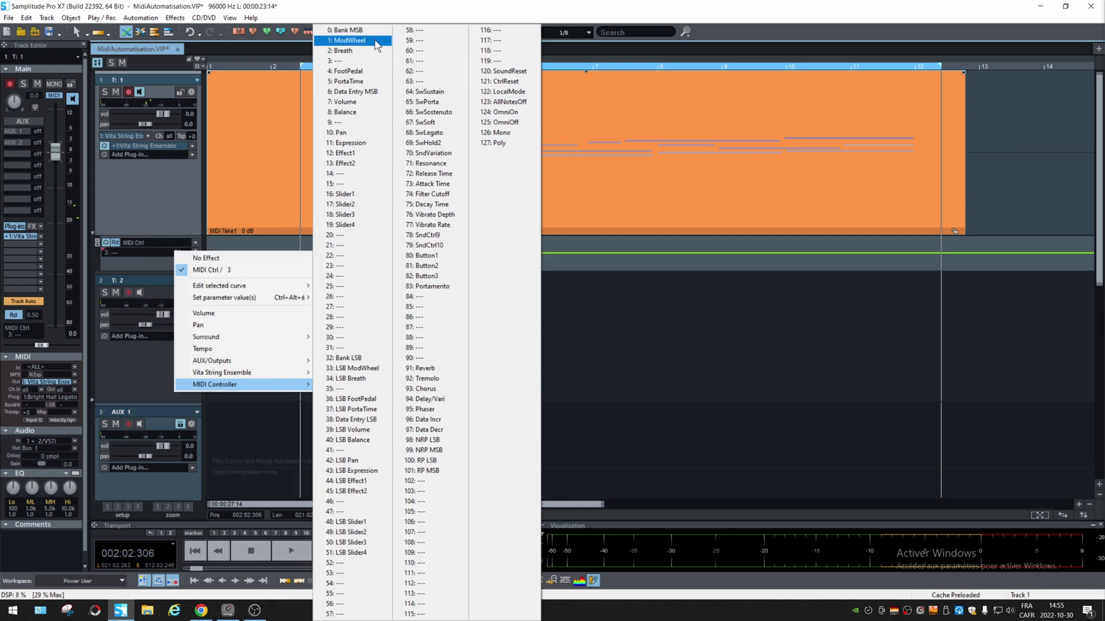
pyautogui.doubleClick(595, 201)
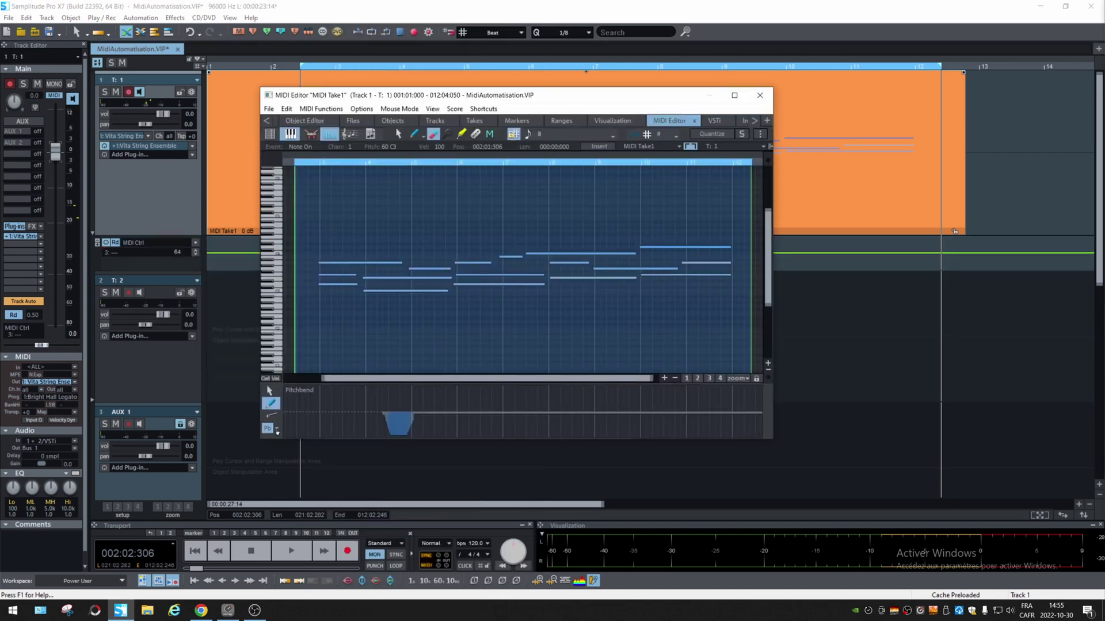
# Step: Set track 1's automation lane to MIDI controller 7: Volume
pyautogui.click(277, 430)
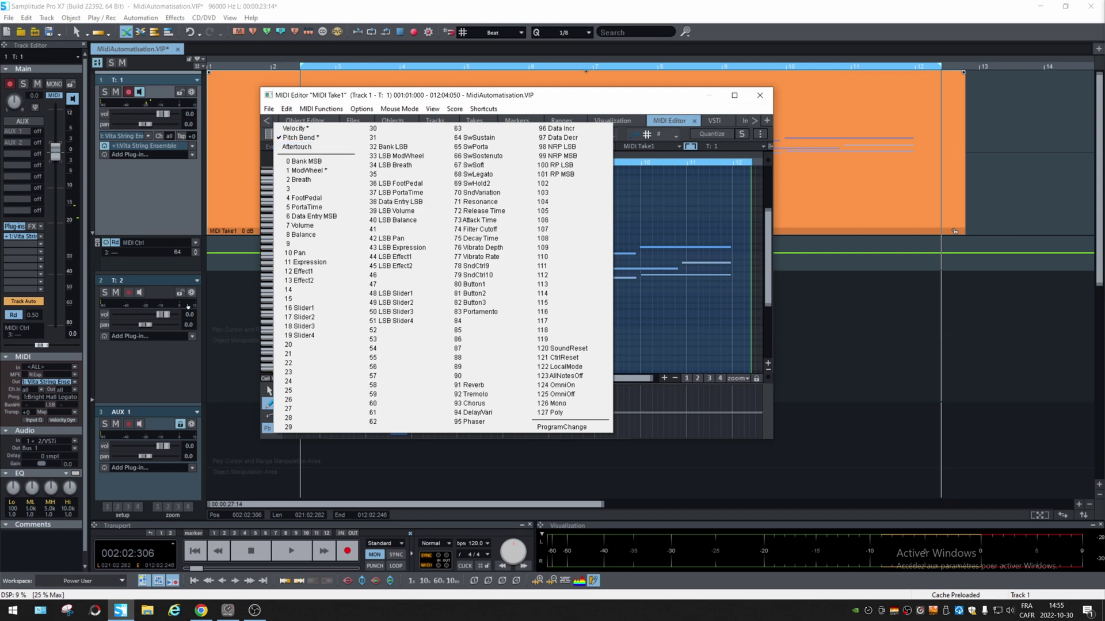
pyautogui.click(173, 256)
pyautogui.rightClick(181, 258)
pyautogui.moveTo(248, 392)
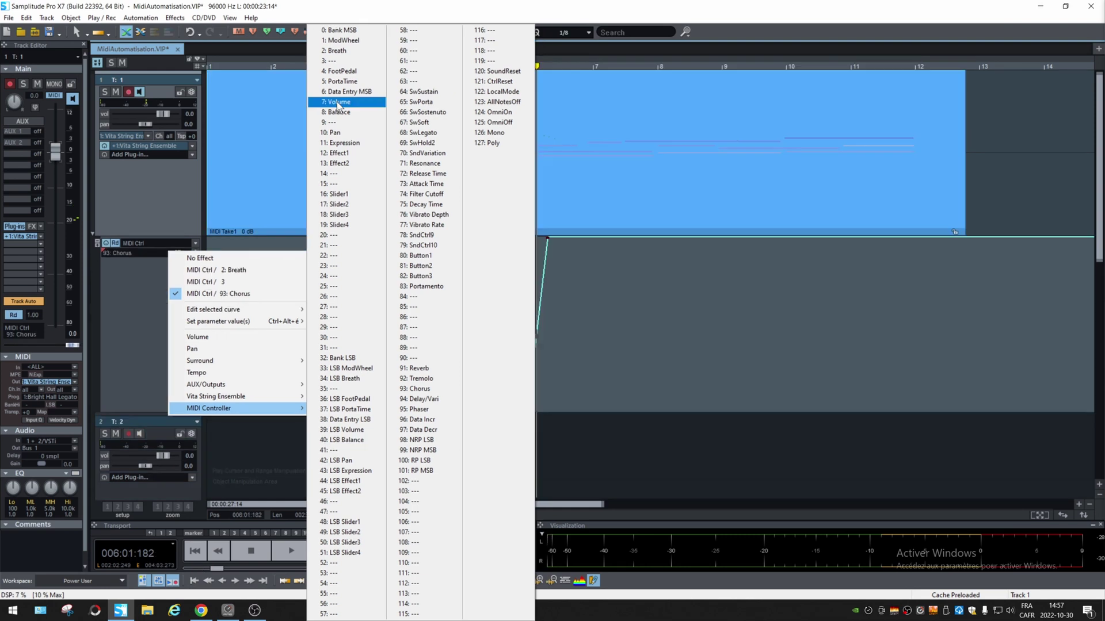
pyautogui.click(339, 167)
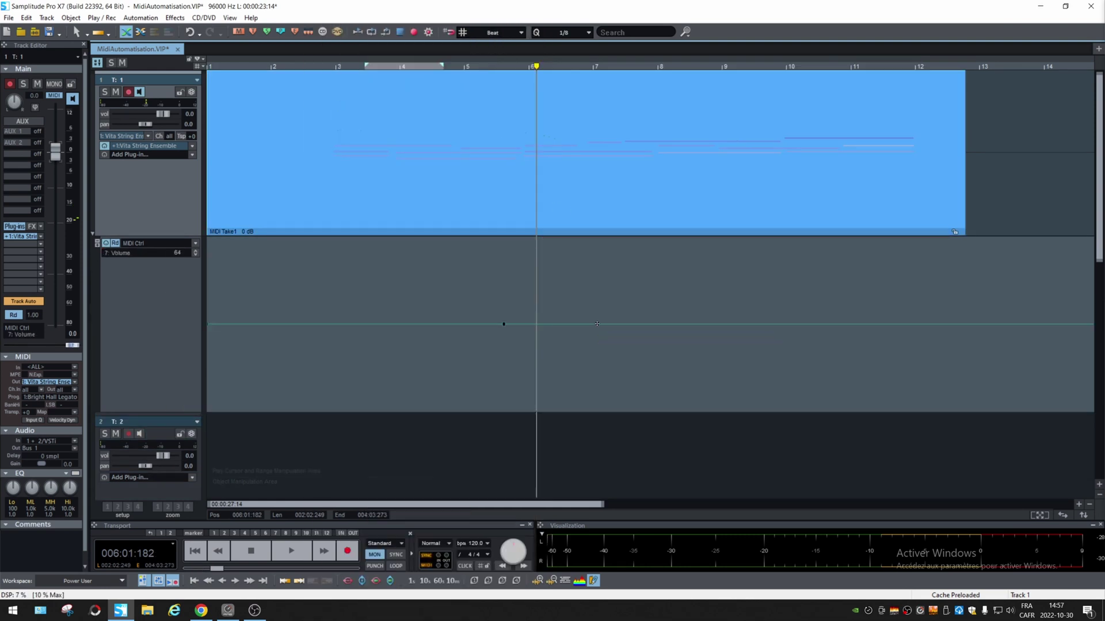
# Step: Add volume points dipping after bar 5 and rising sharply near bar 8
pyautogui.moveTo(596, 324); pyautogui.dragTo(633, 365)
pyautogui.click(683, 364)
pyautogui.moveTo(678, 300); pyautogui.dragTo(657, 268)
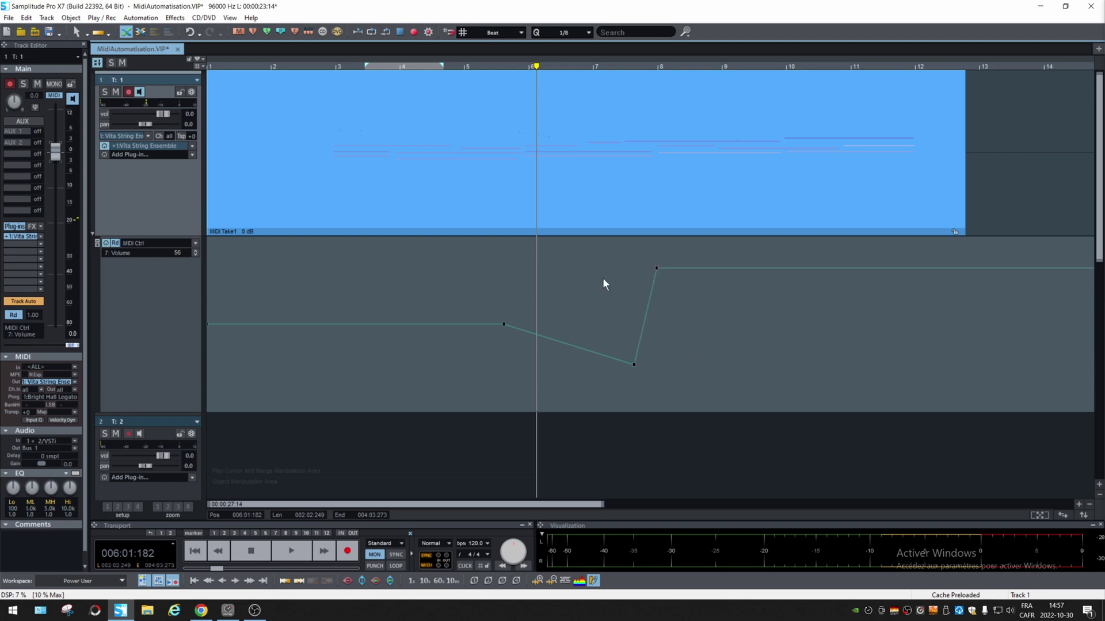
# Step: Play back from bar 5 to hear the volume changes
pyautogui.click(481, 64)
pyautogui.press('space')
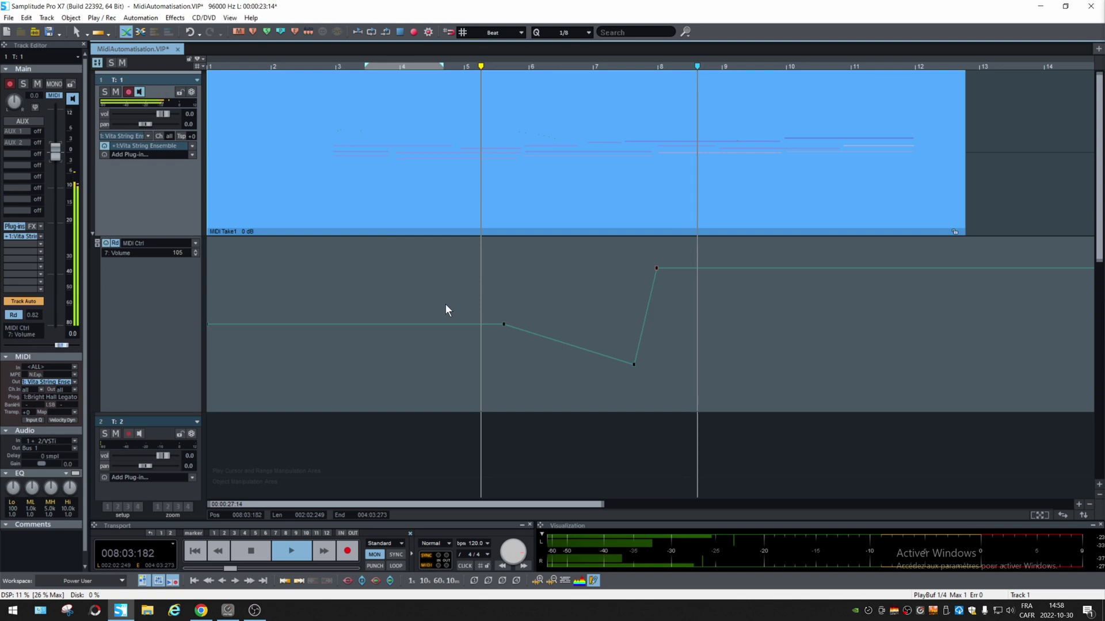
pyautogui.press('space')
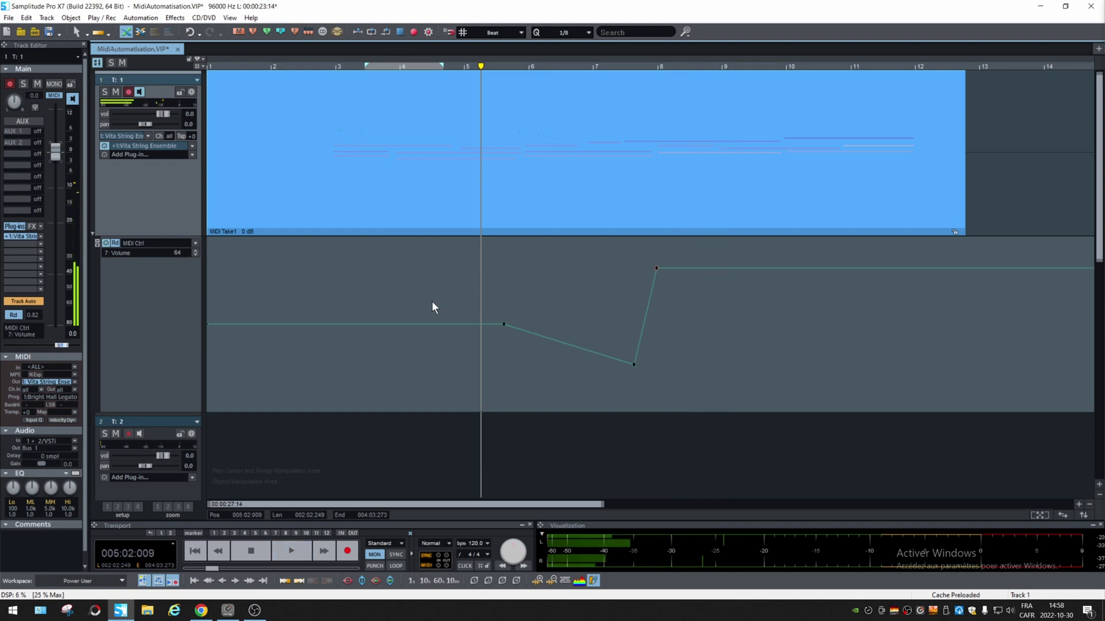